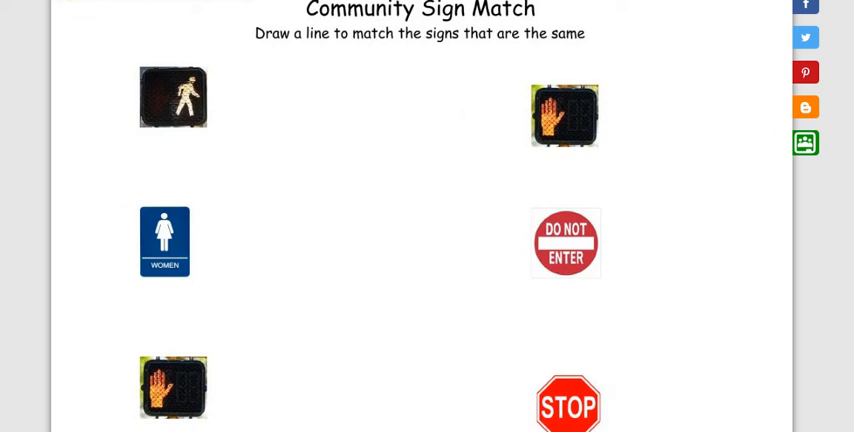
scroll(427, 216, down, 2)
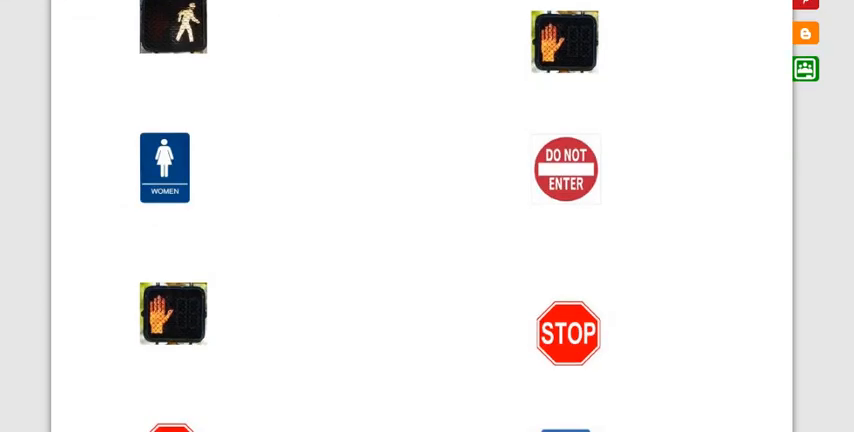
scroll(427, 216, down, 3)
scroll(427, 216, down, 3)
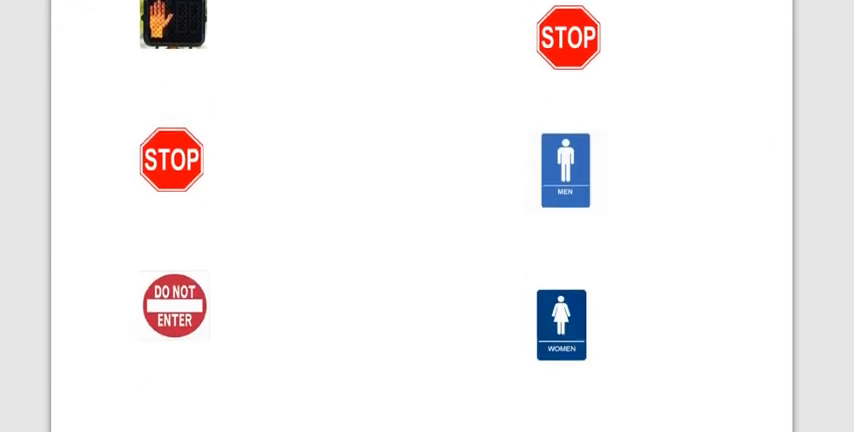
scroll(427, 216, down, 3)
scroll(427, 216, down, 2)
scroll(427, 216, up, 2)
scroll(427, 216, up, 3)
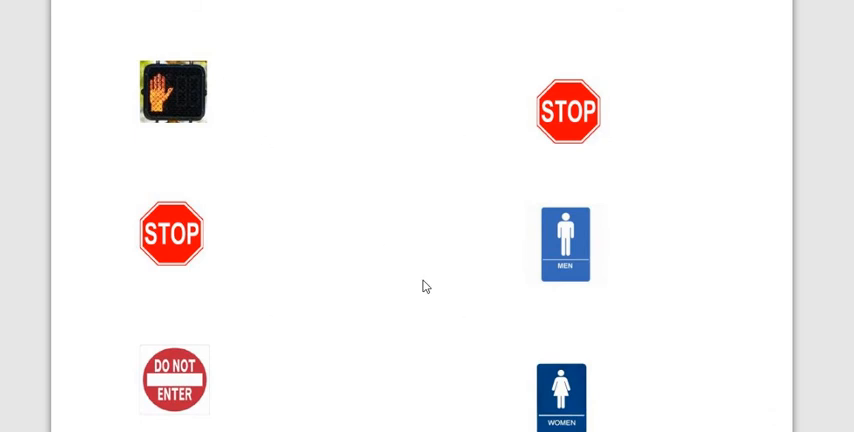
scroll(320, 175, down, 5)
scroll(320, 175, down, 3)
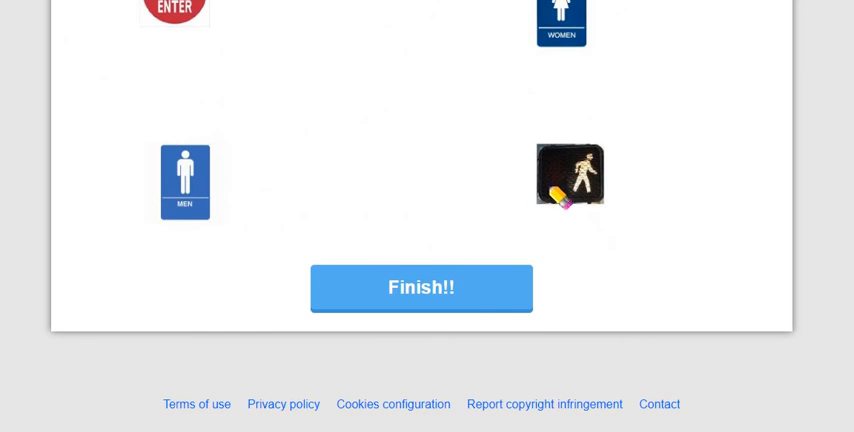
drag(550, 195, 352, 10)
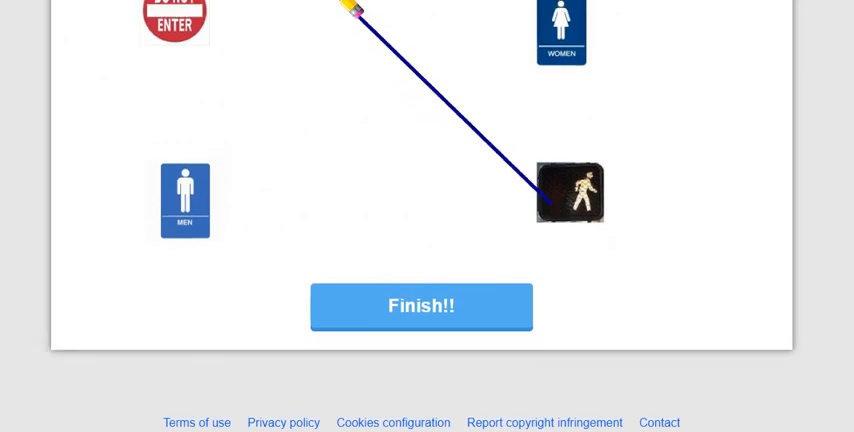
scroll(352, 10, up, 5)
scroll(300, 5, up, 3)
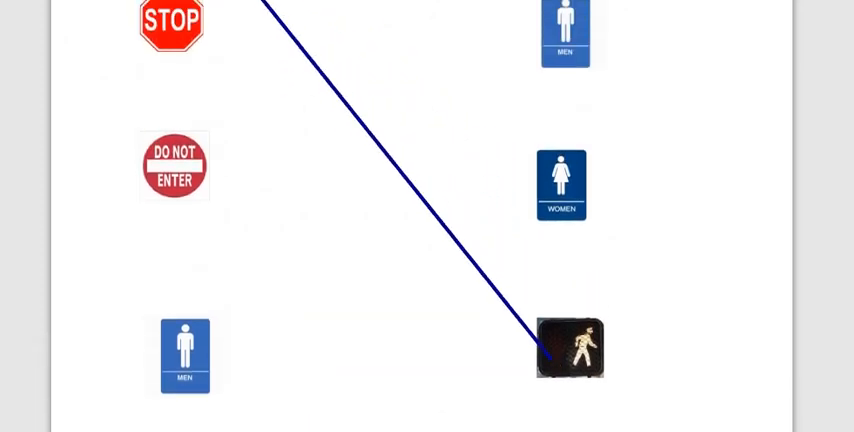
scroll(240, 22, up, 5)
mouse_move(250, 5)
mouse_down()
mouse_move(240, 22)
mouse_move(190, 22)
mouse_up()
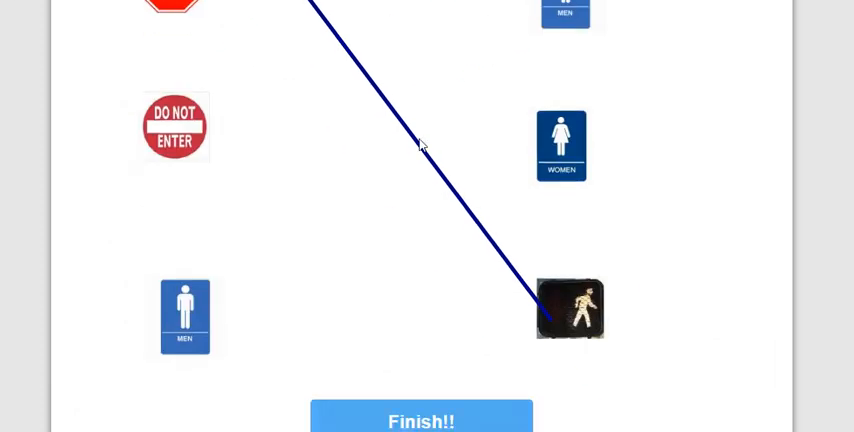
scroll(420, 145, down, 2)
scroll(425, 145, up, 3)
scroll(425, 145, up, 3)
scroll(438, 170, up, 2)
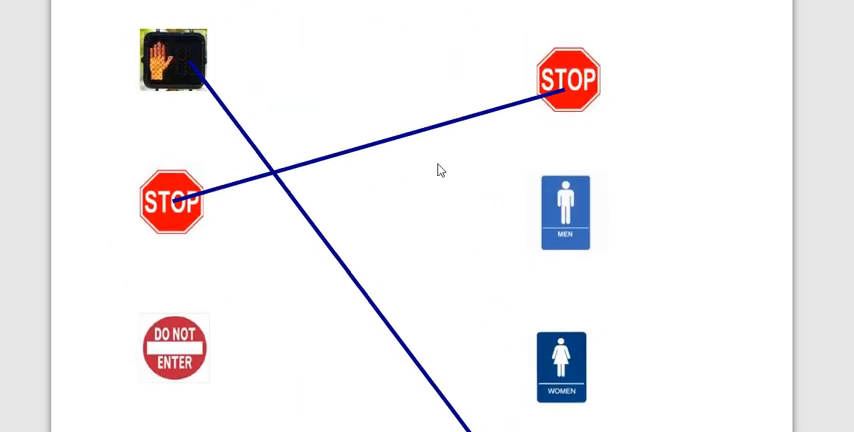
scroll(438, 170, up, 2)
mouse_move(175, 412)
mouse_down()
mouse_move(355, 298)
mouse_move(565, 12)
mouse_up()
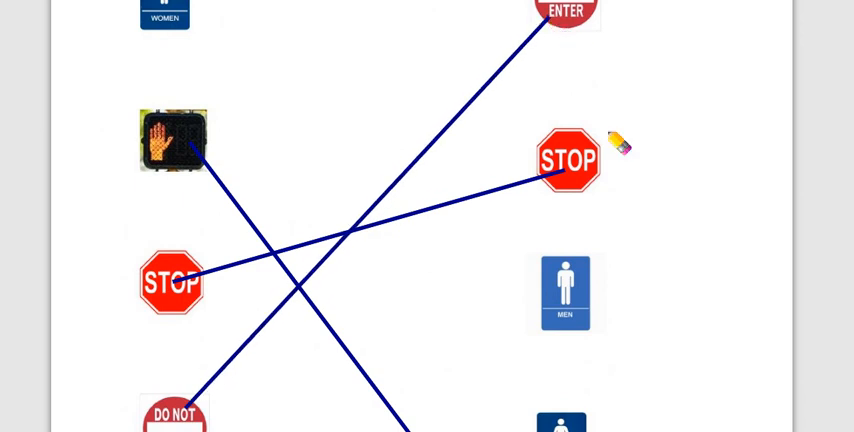
scroll(618, 145, down, 5)
scroll(510, 200, down, 3)
Finish the worksheet, choose 'Email my answers to my teacher' and start the full name.
click(400, 300)
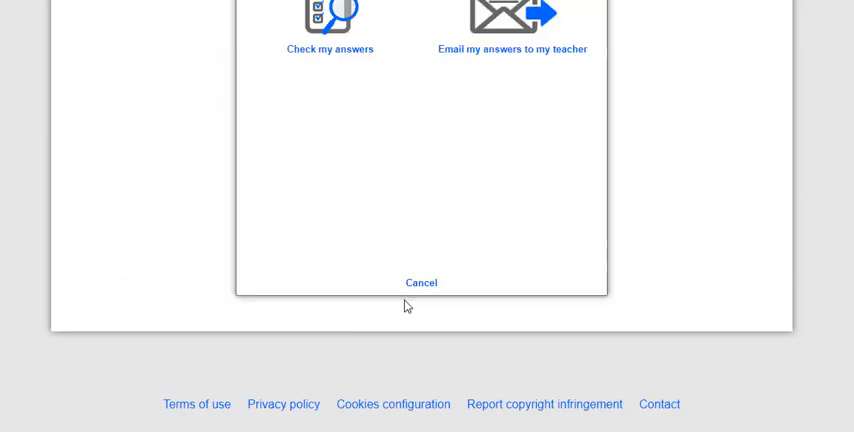
scroll(480, 200, up, 3)
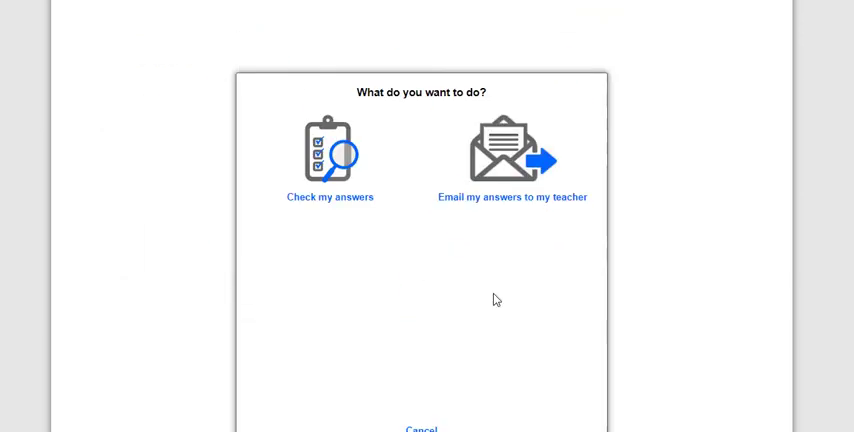
click(517, 200)
click(482, 238)
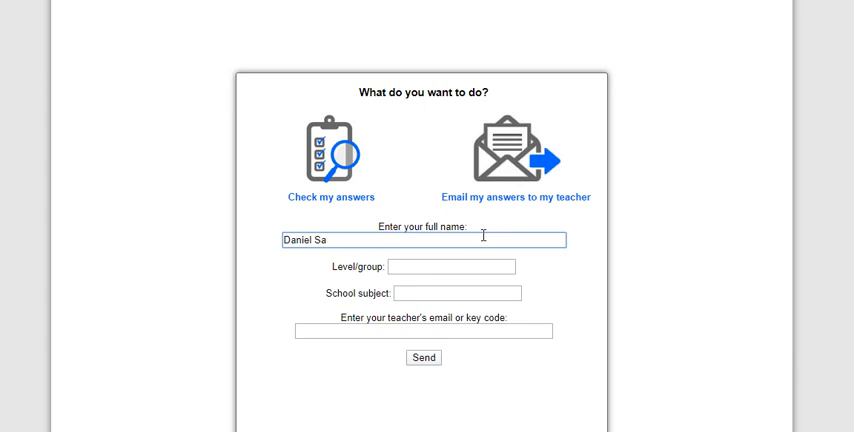
text(nas)
Fill in level 12, subject Signs and the teacher's email, then send the answers.
key(Tab)
text(12)
key(Tab)
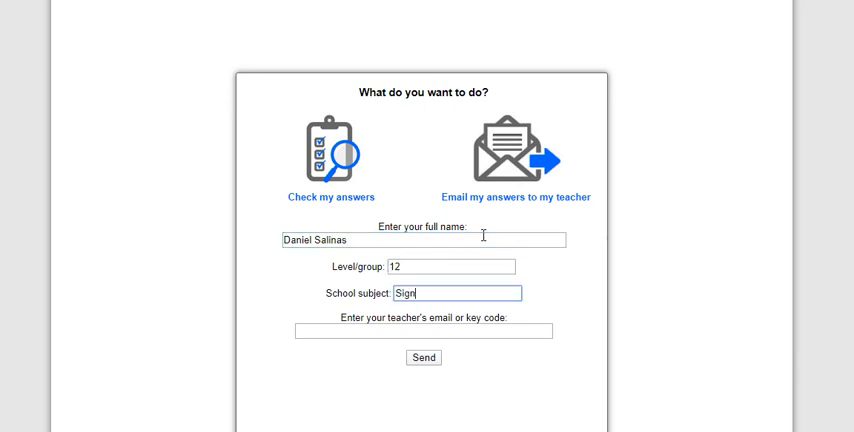
text(s)
key(Tab)
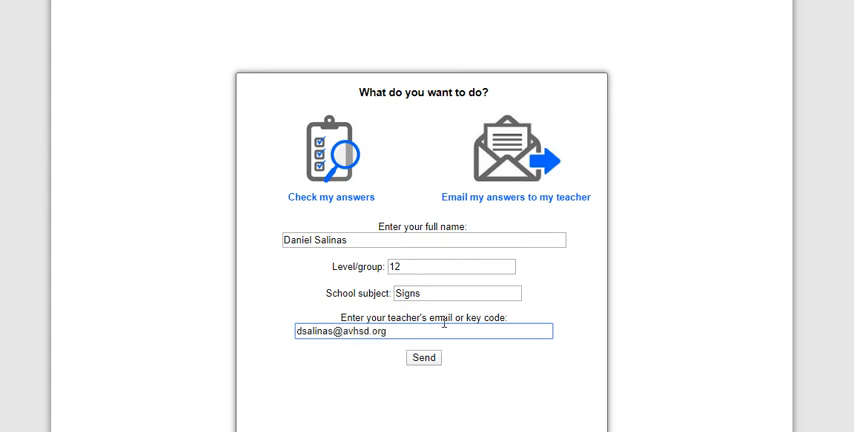
click(423, 357)
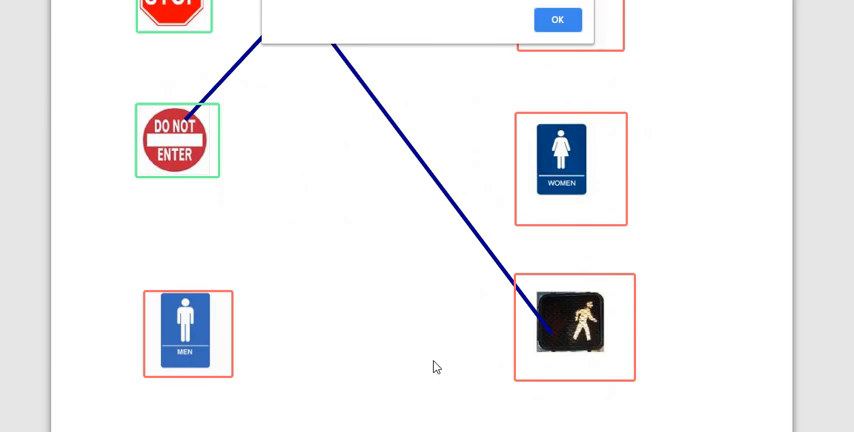